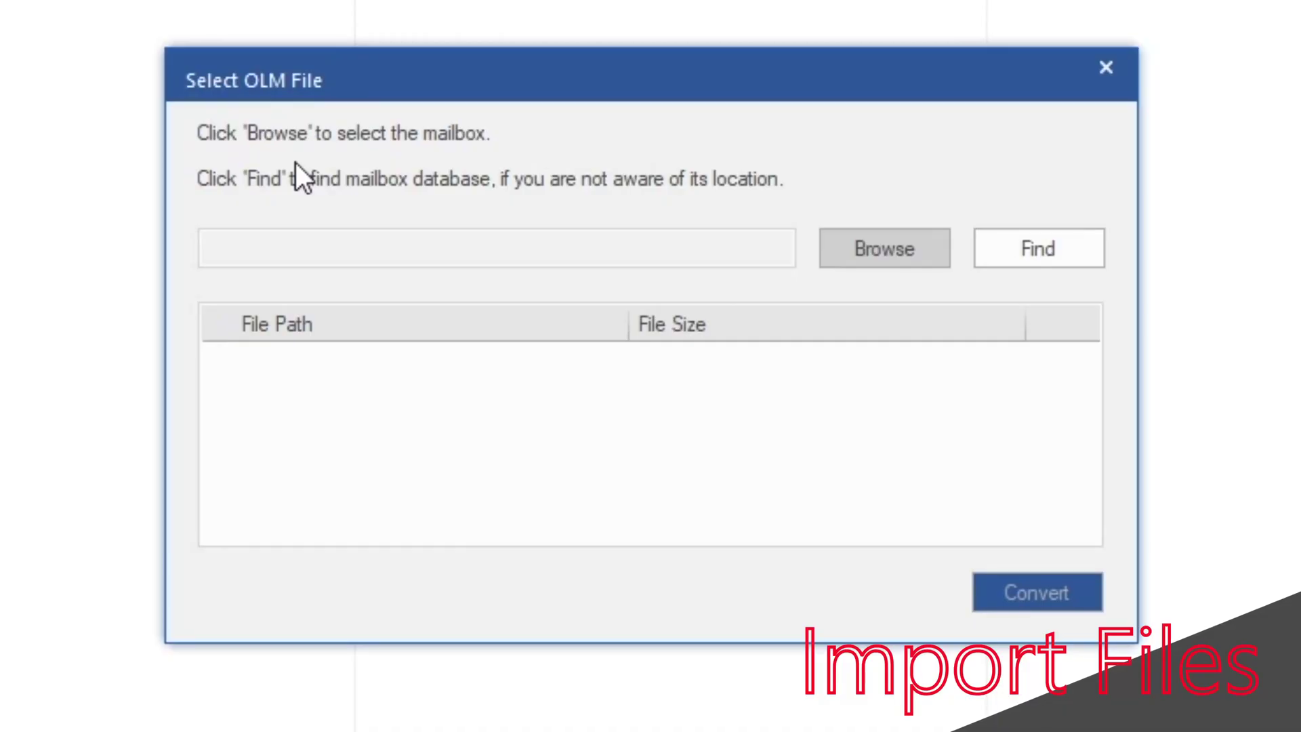
- Search the Files folder for OLM mailbox files
click(1088, 254)
scroll(589, 354, down, 1)
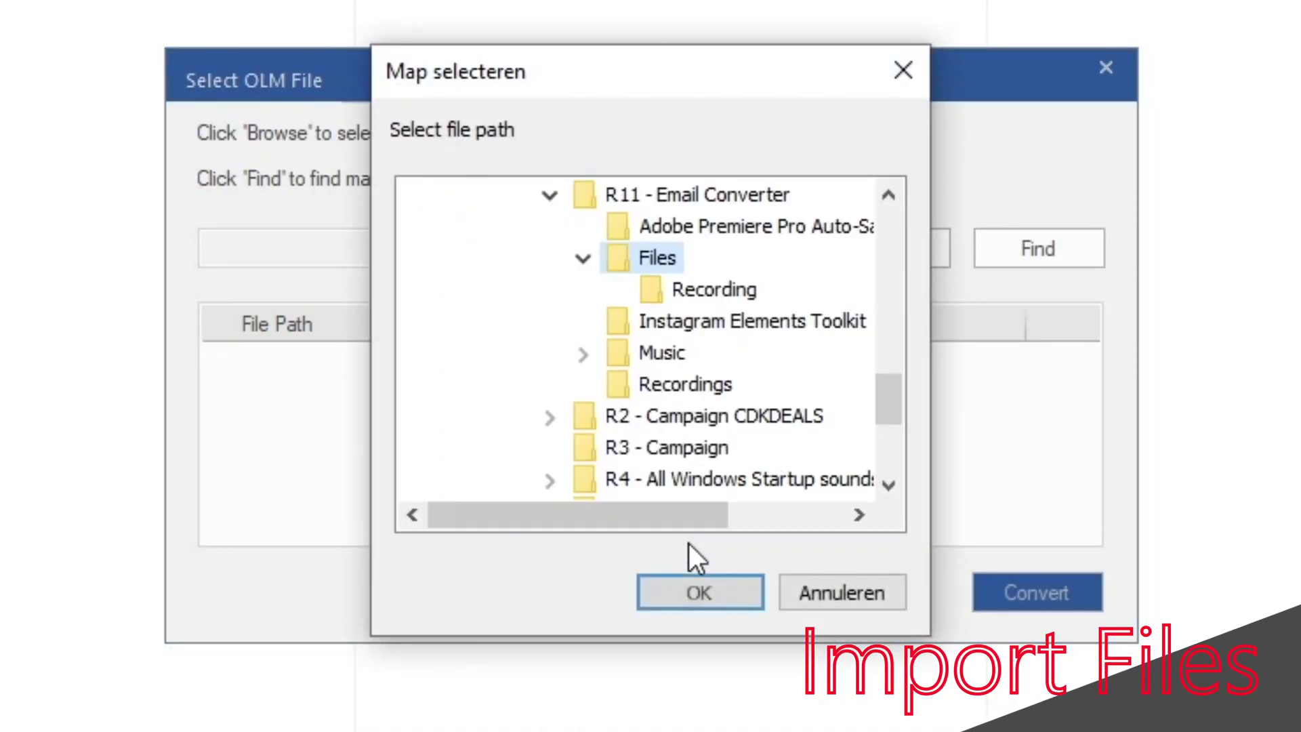
click(697, 600)
click(916, 447)
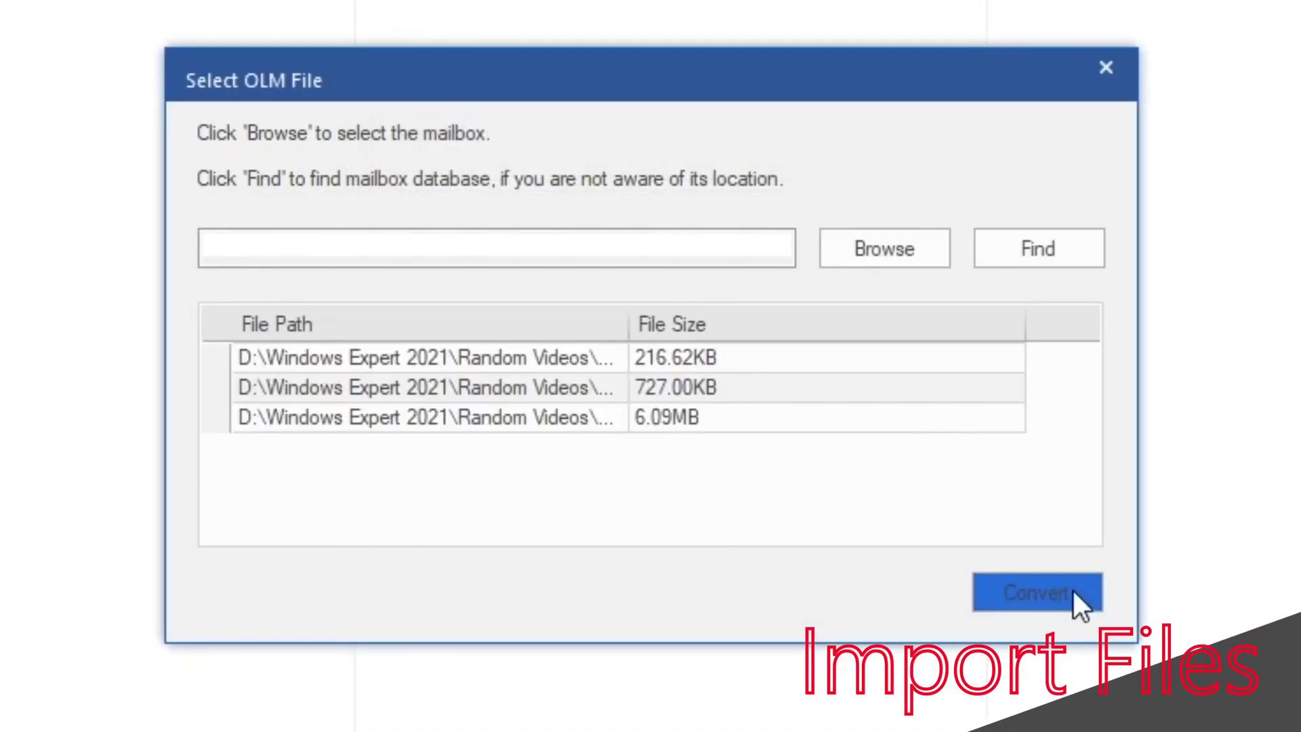
- Convert the second found OLM mailbox file to show its folder tree
click(943, 242)
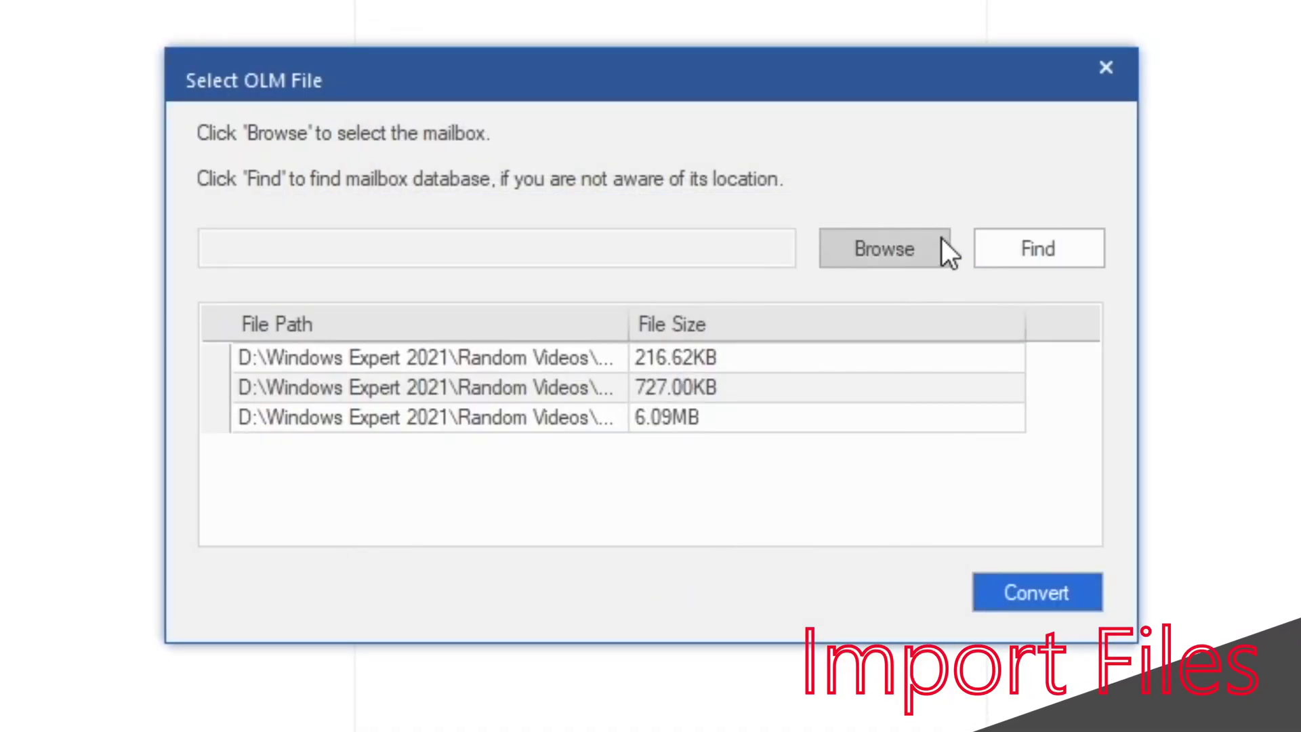
click(625, 346)
click(609, 385)
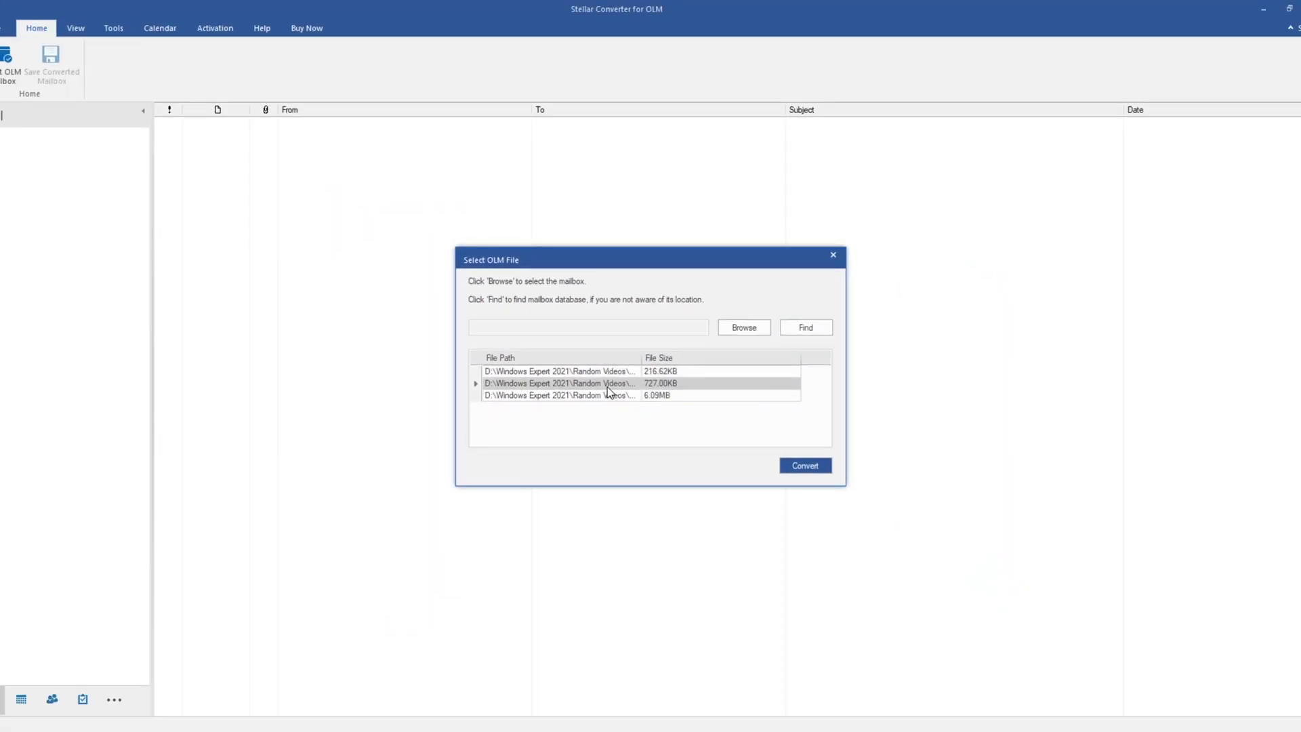
click(799, 467)
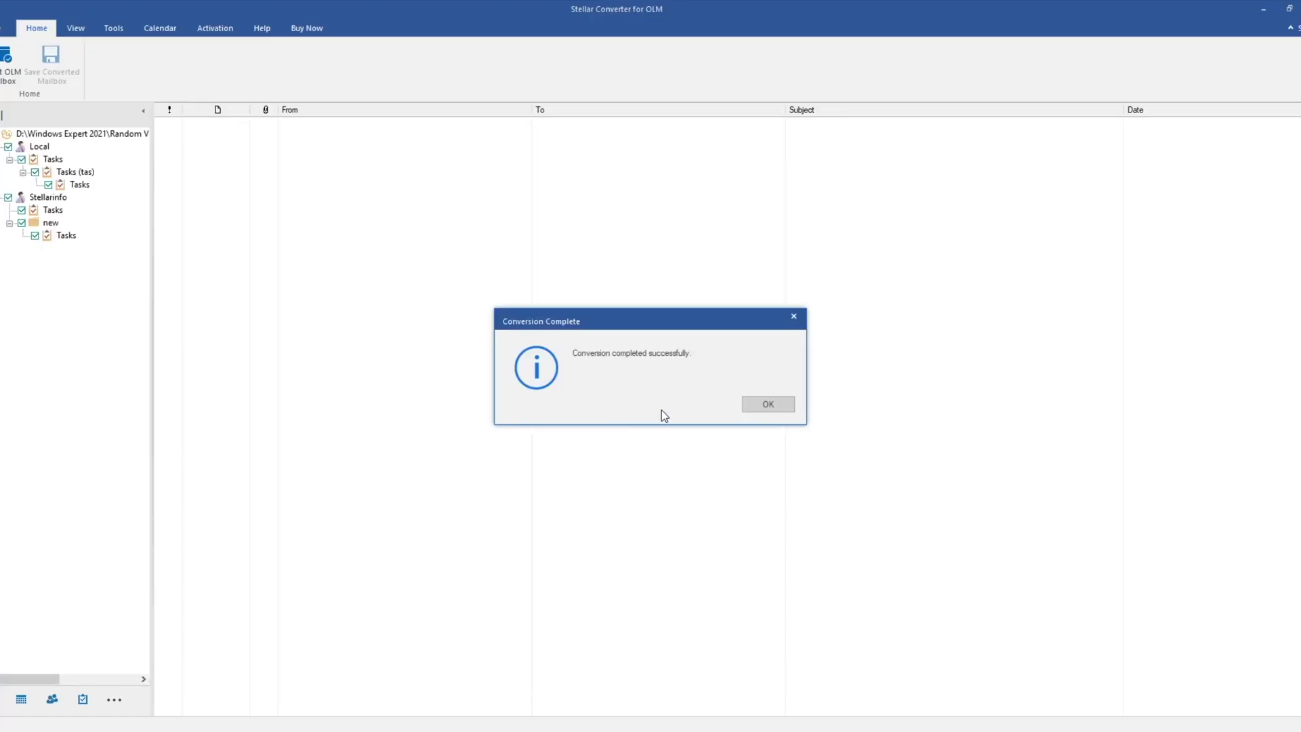
- Export the converted mailbox in PST format to the 'R11 - Email Converter' folder
click(781, 404)
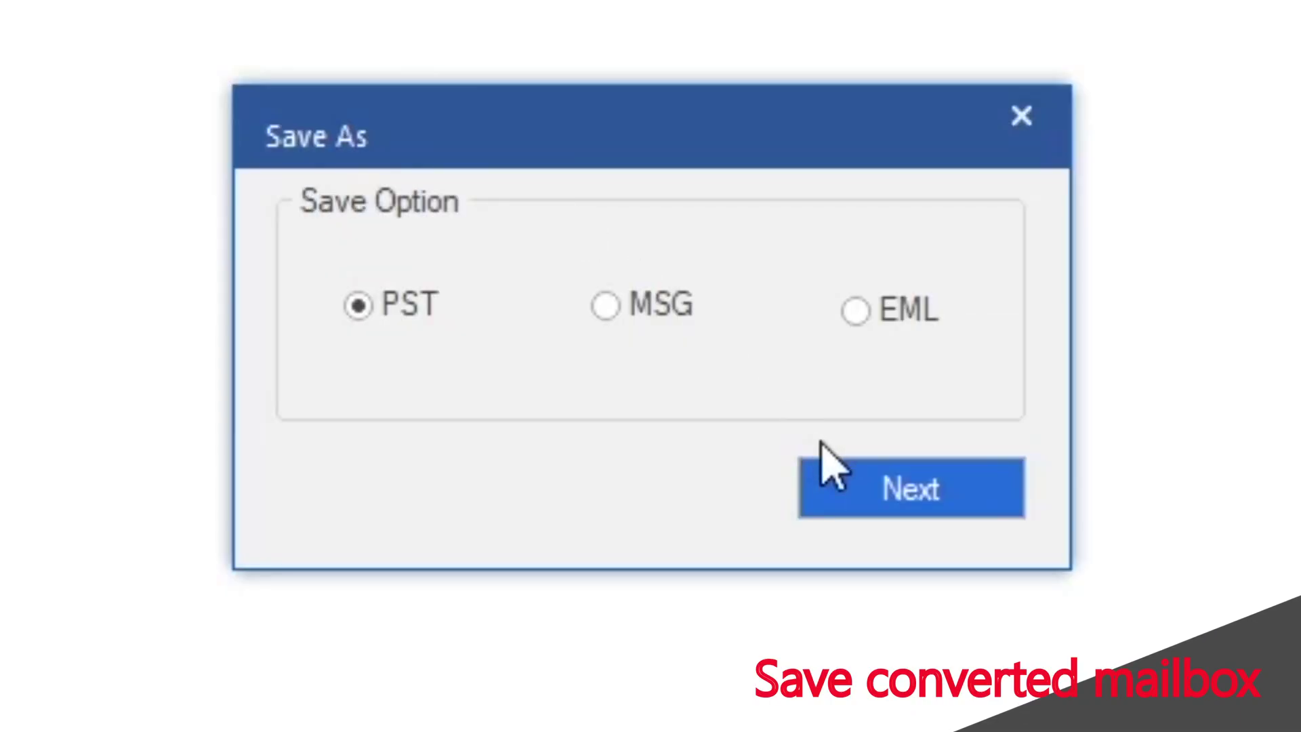
click(644, 309)
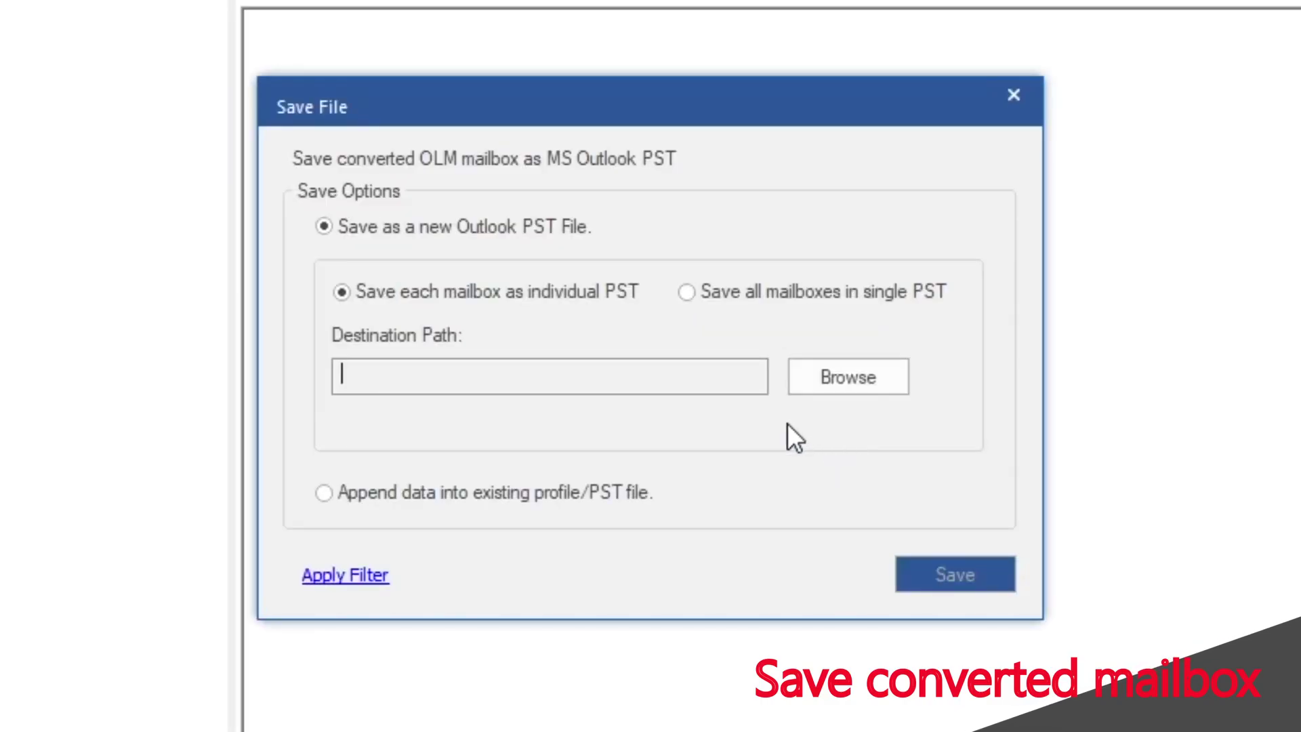
click(852, 387)
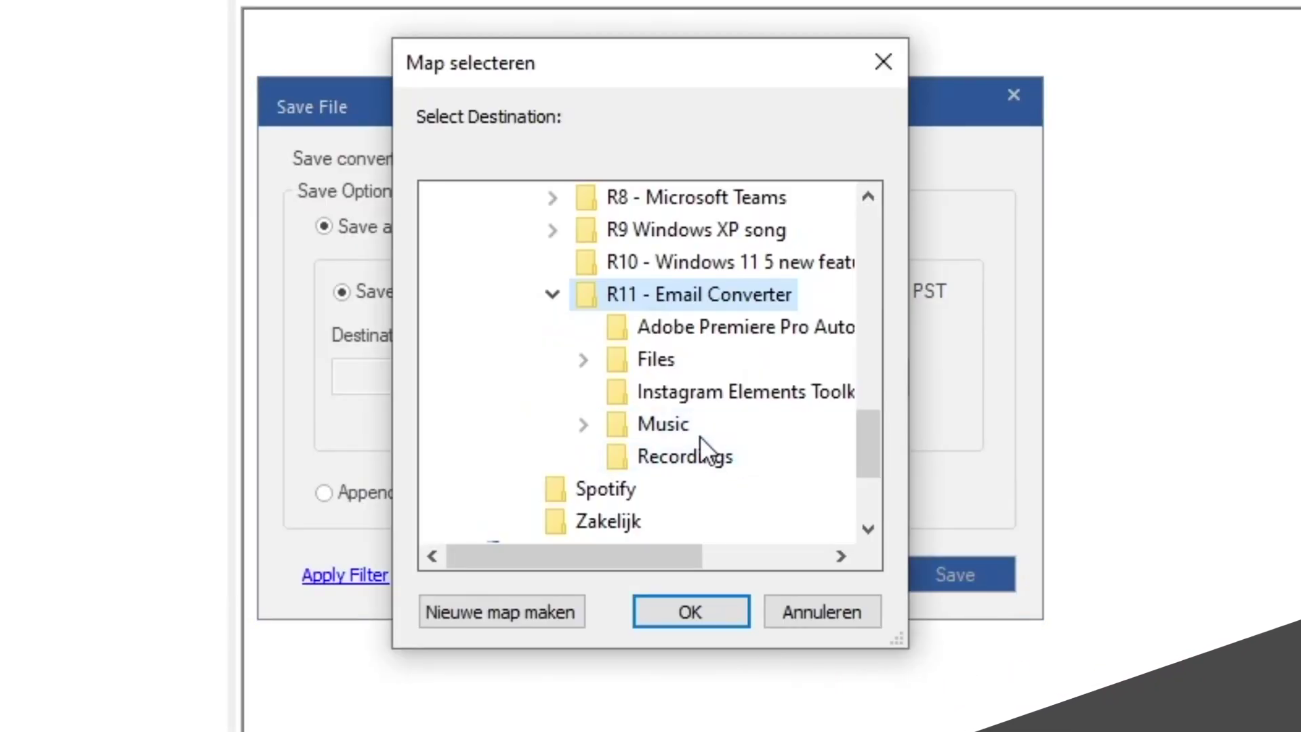
scroll(754, 530, up, 2)
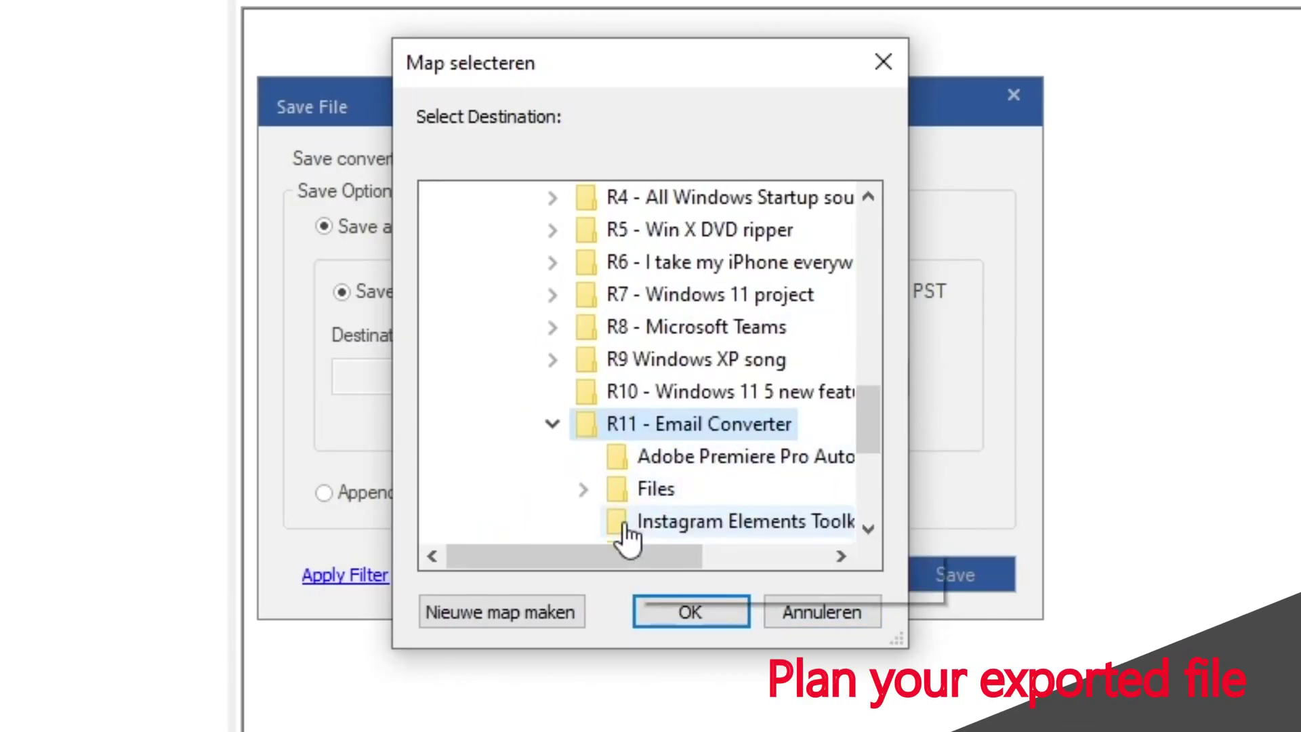
click(691, 612)
click(962, 573)
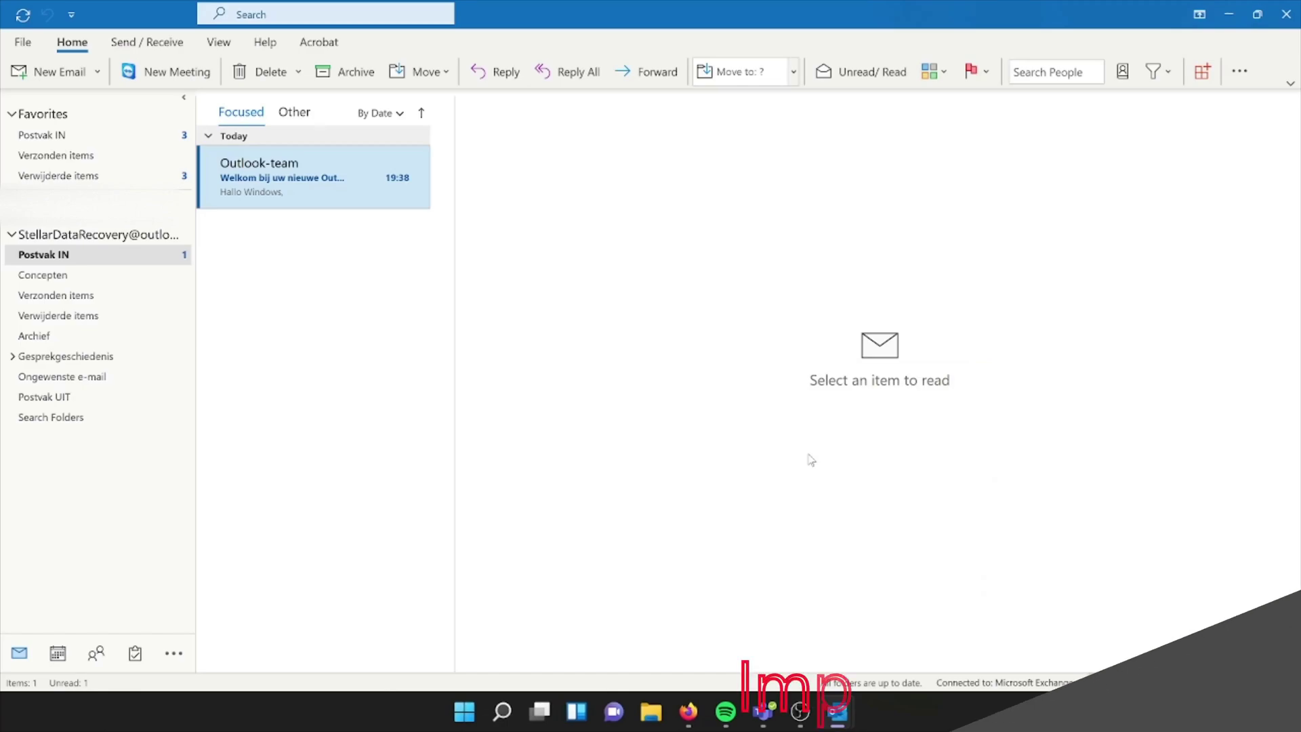
- Start an Import/Export wizard import from an Outlook Data File (.pst)
click(22, 43)
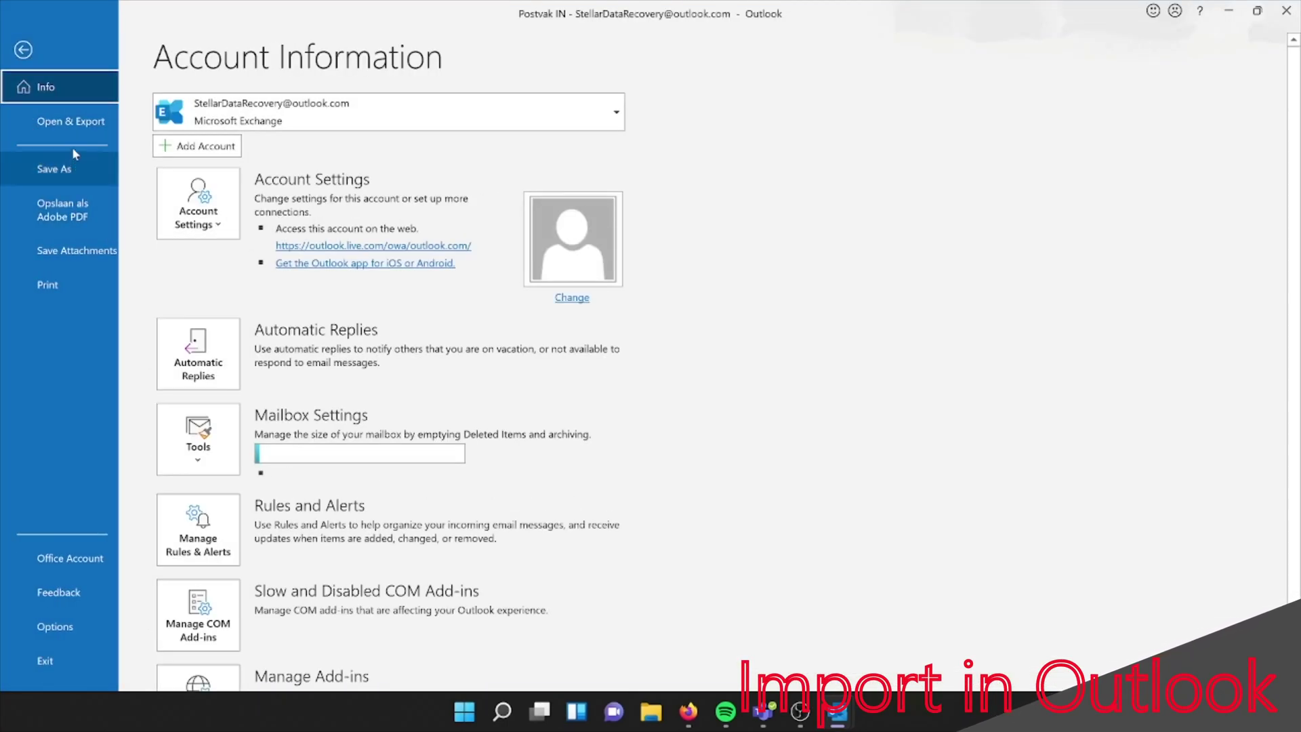
click(72, 123)
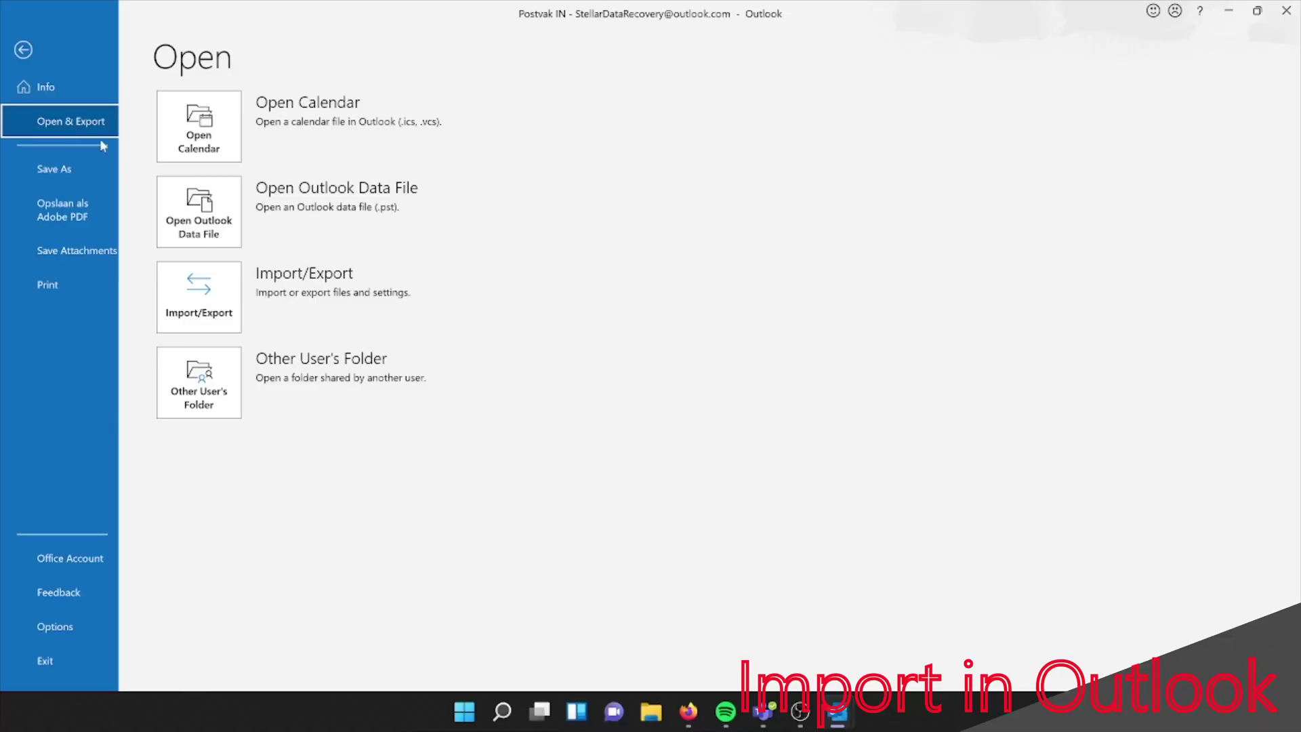
click(221, 293)
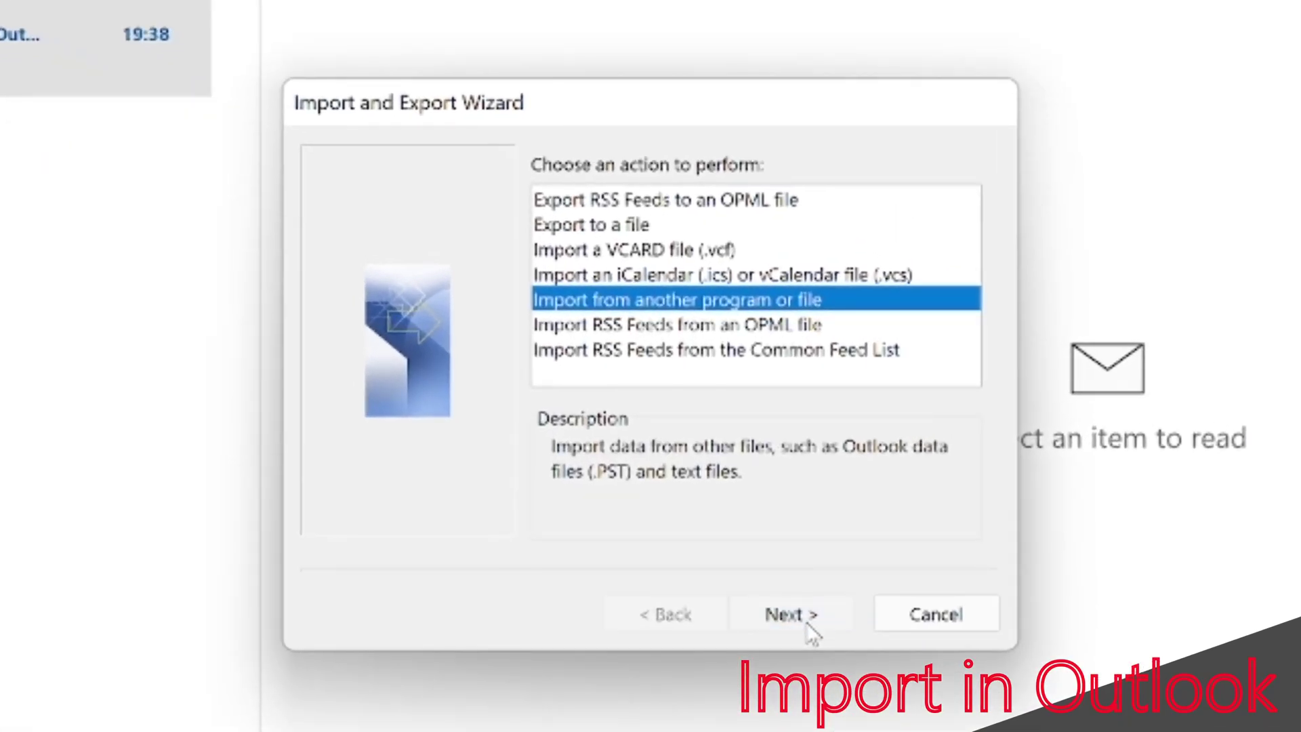
click(812, 632)
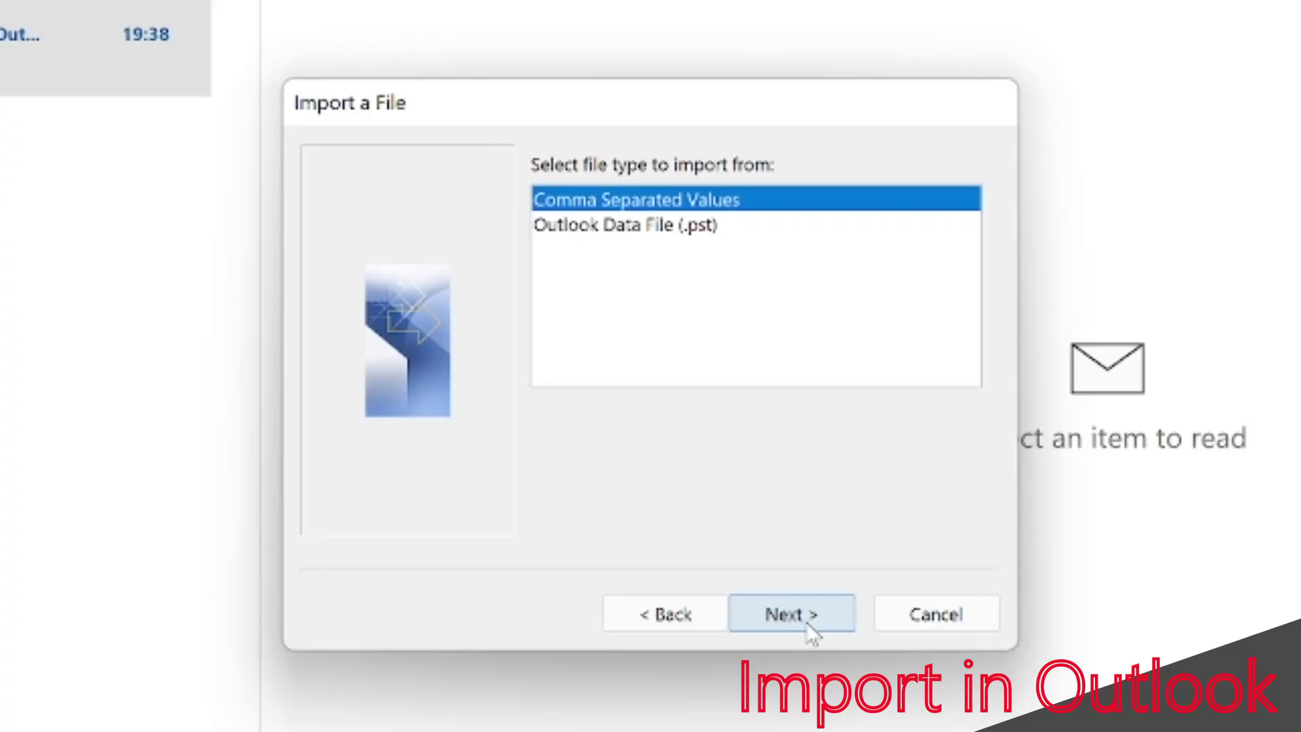
click(709, 227)
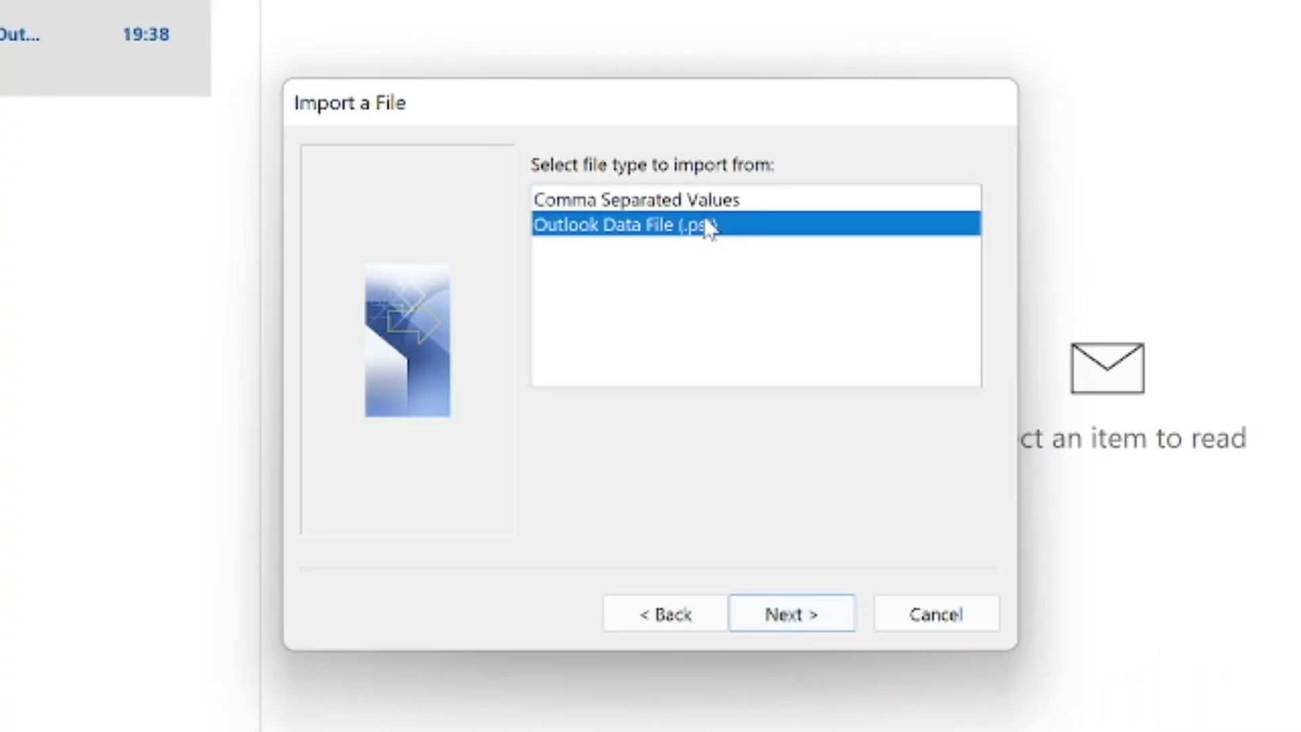
click(813, 633)
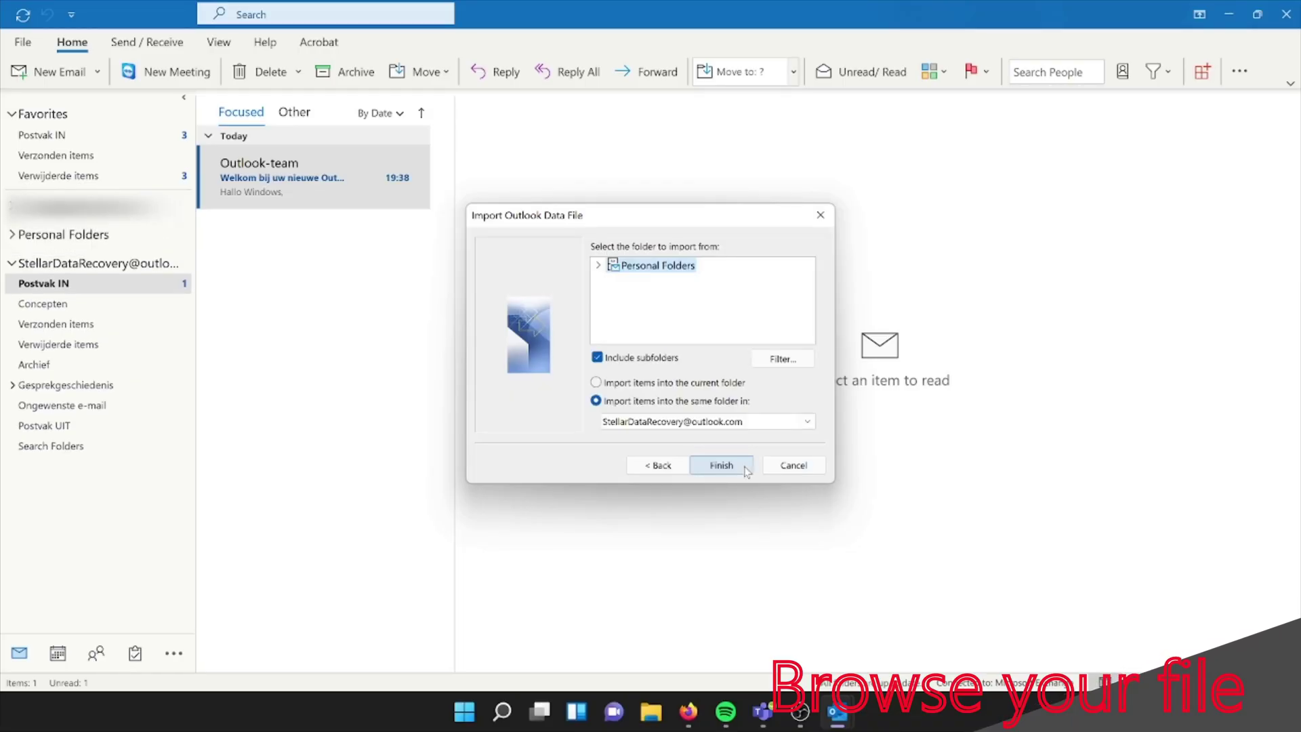
- Finish the PST import and move the 26-reminders window to the screen centre
click(746, 469)
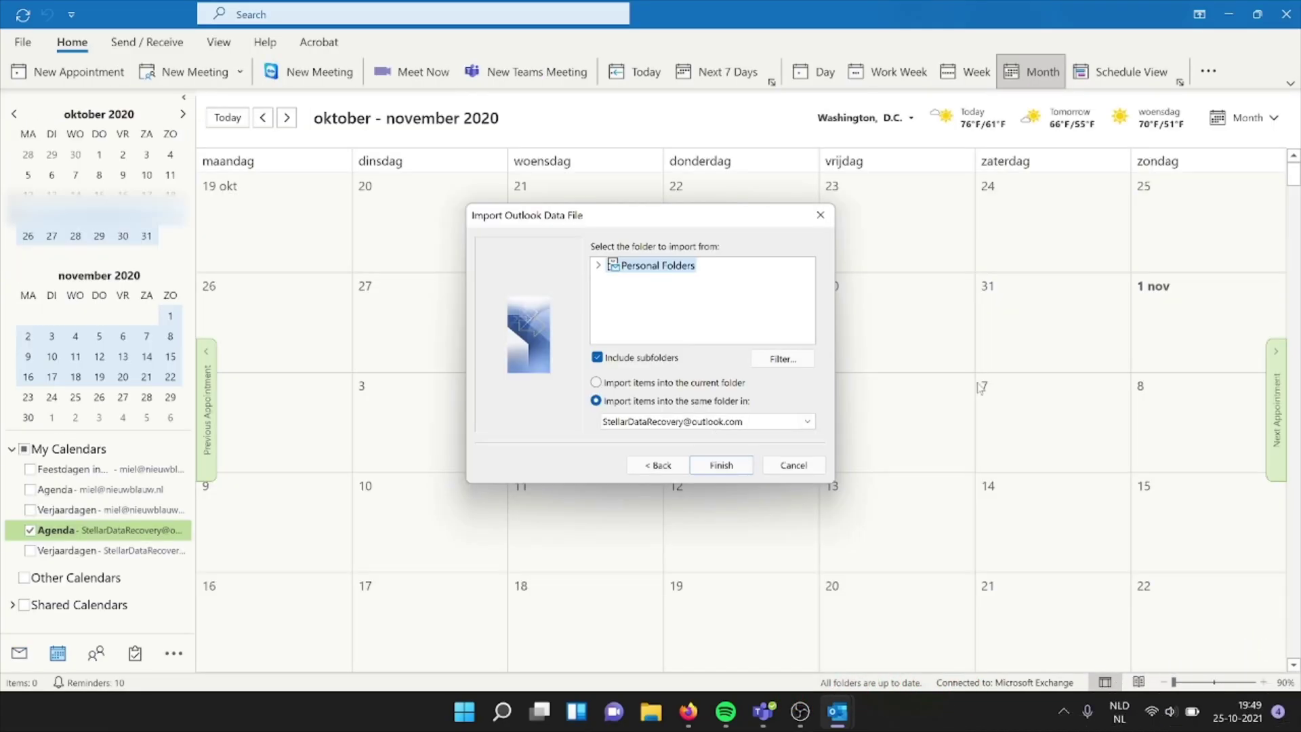
click(750, 464)
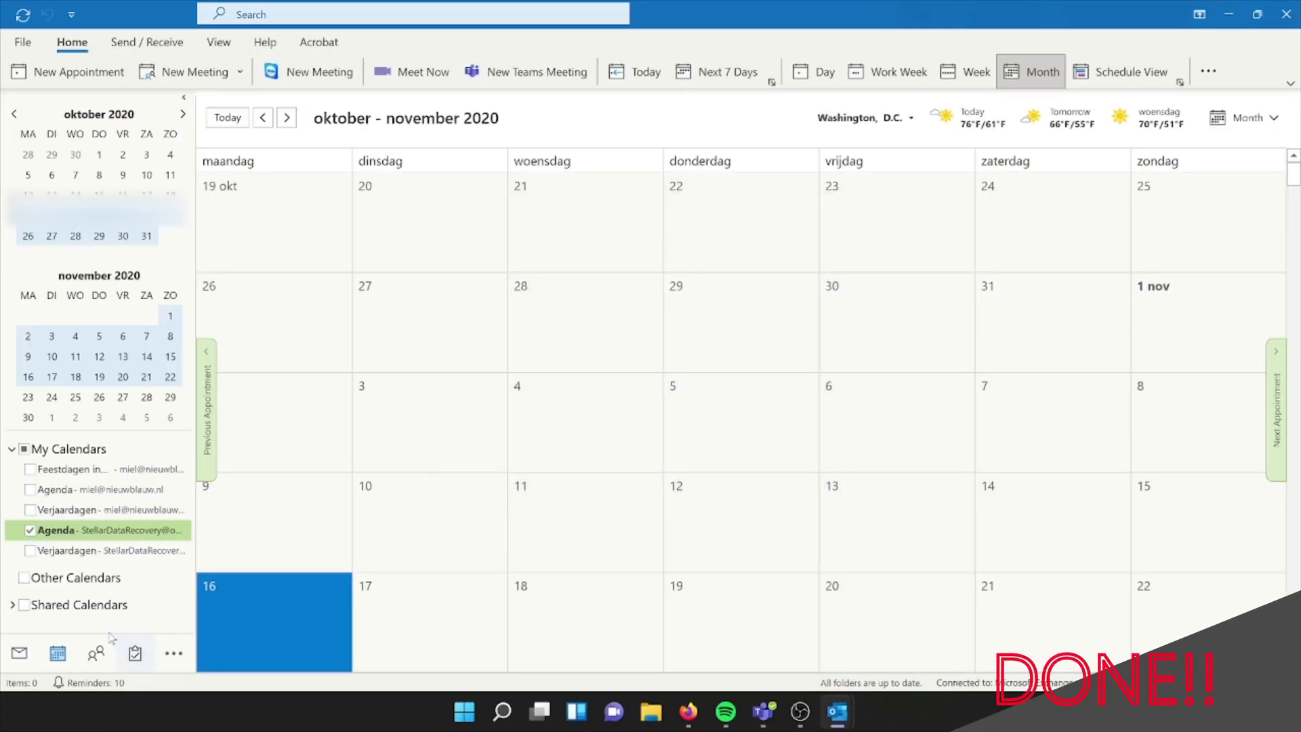
click(30, 646)
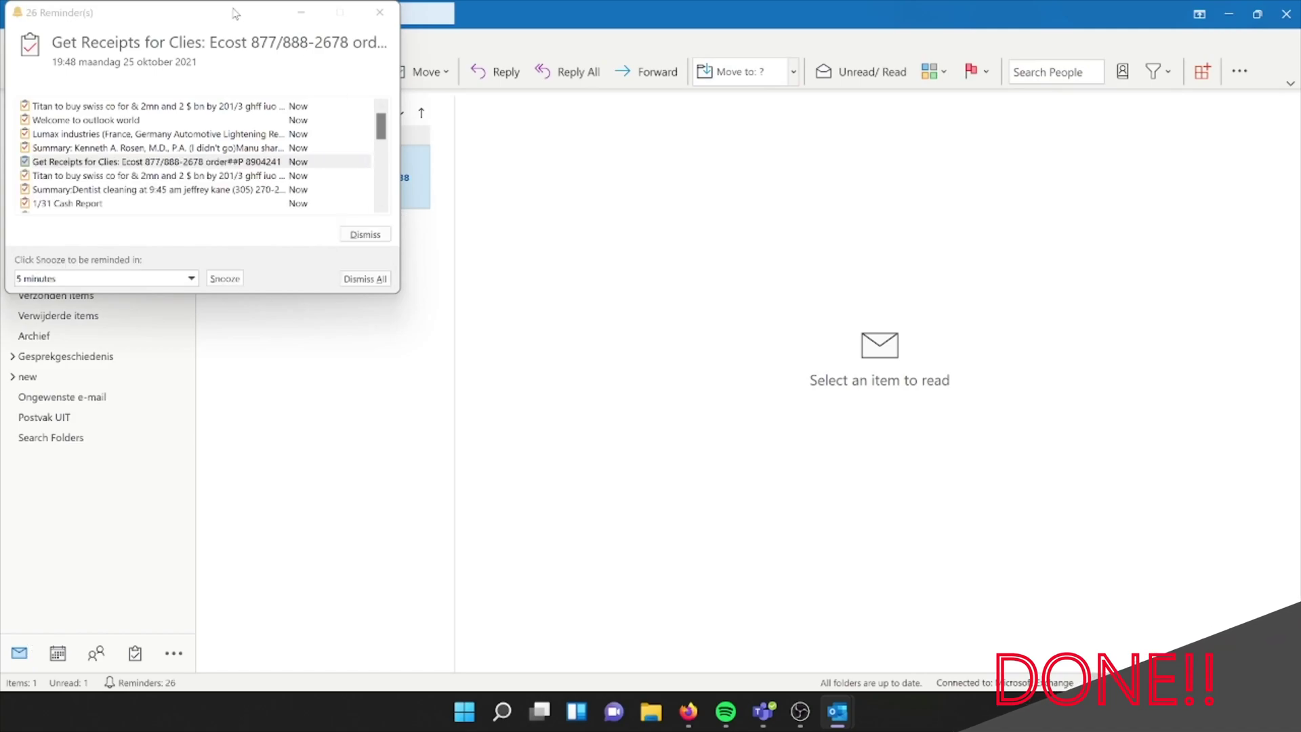
drag(235, 12, 697, 185)
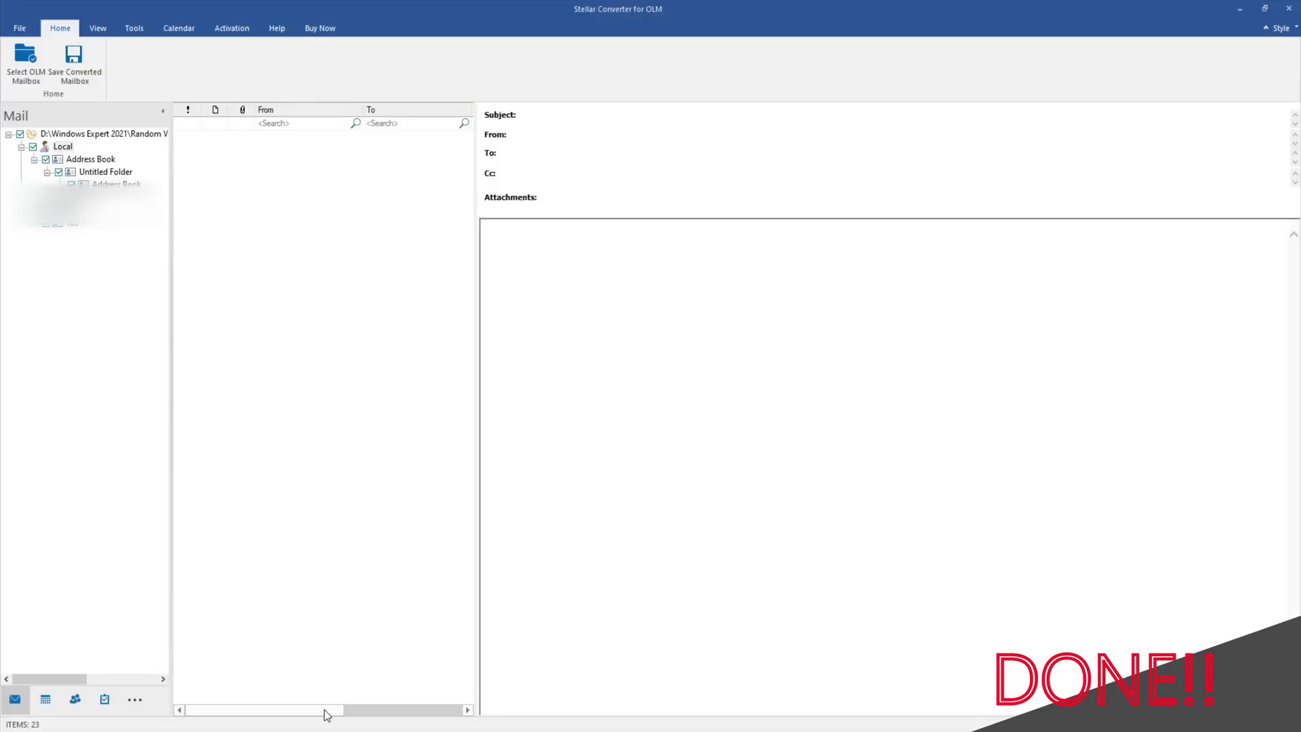
- View the converted mailbox's contact cards, then its calendar in month view
click(46, 701)
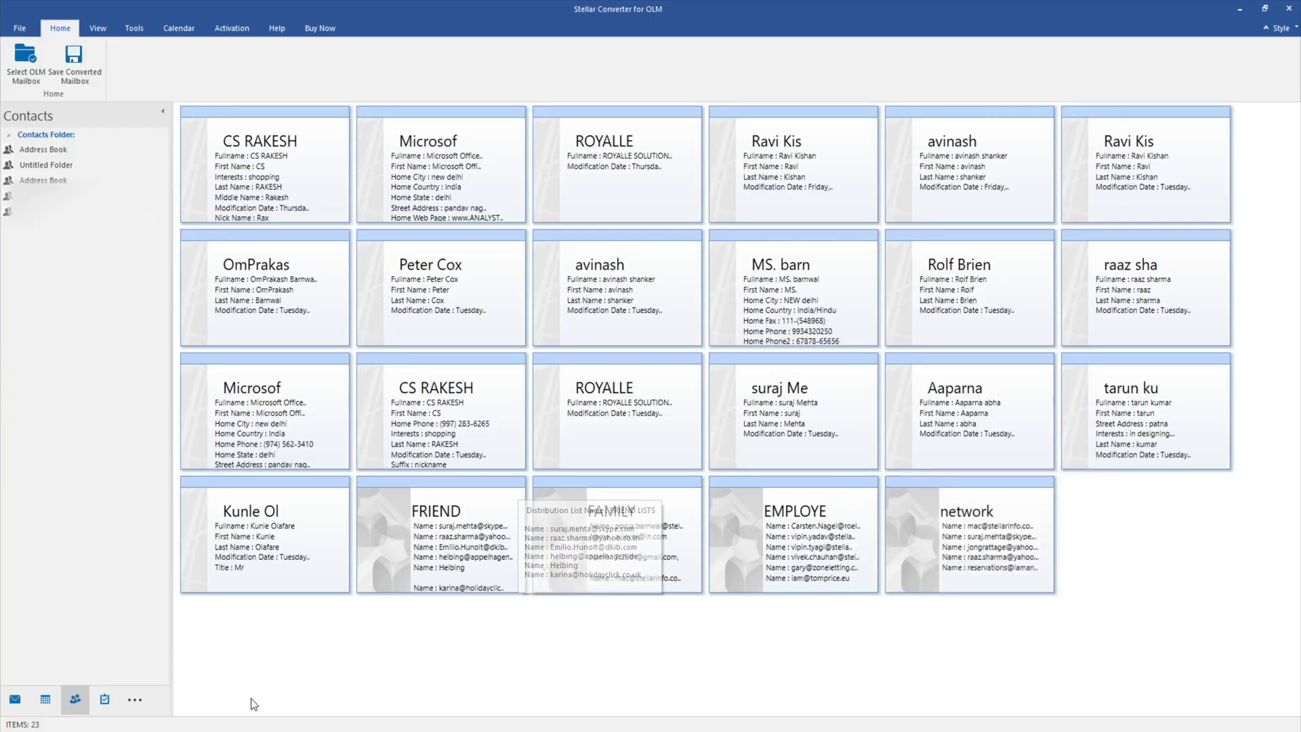
click(105, 701)
click(44, 700)
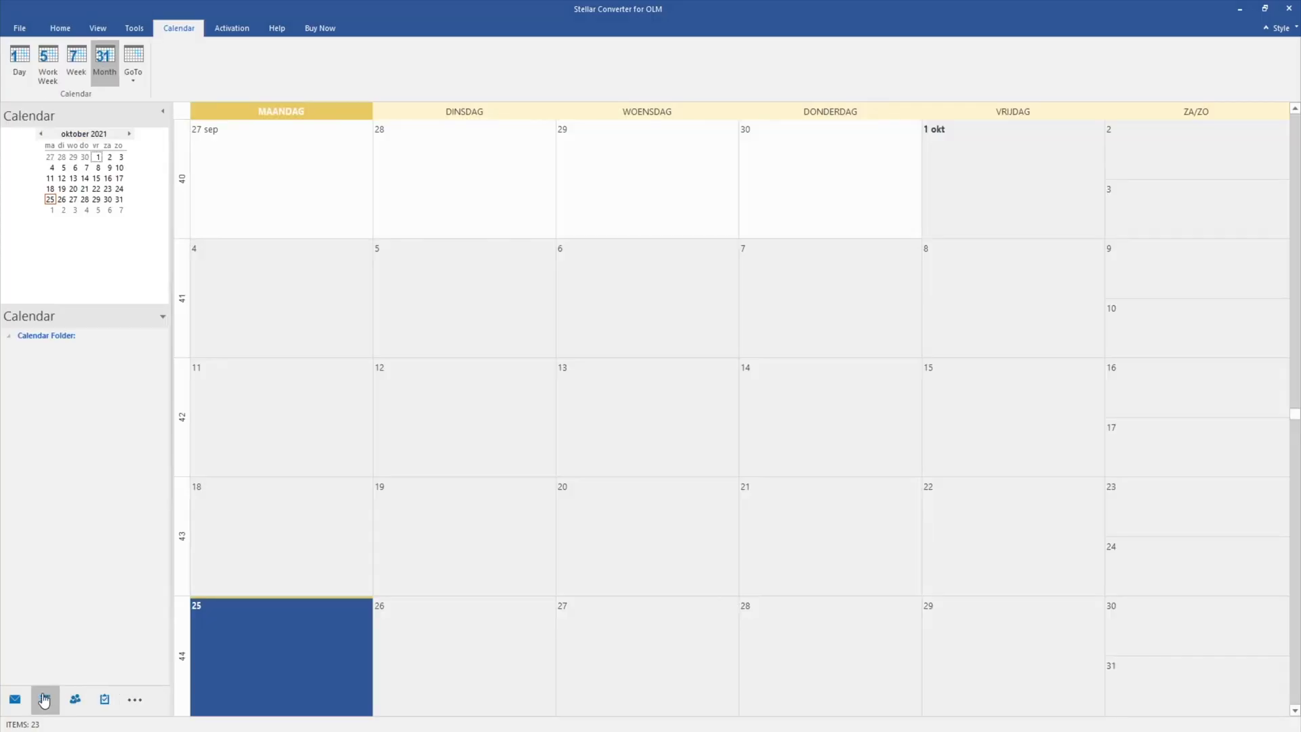